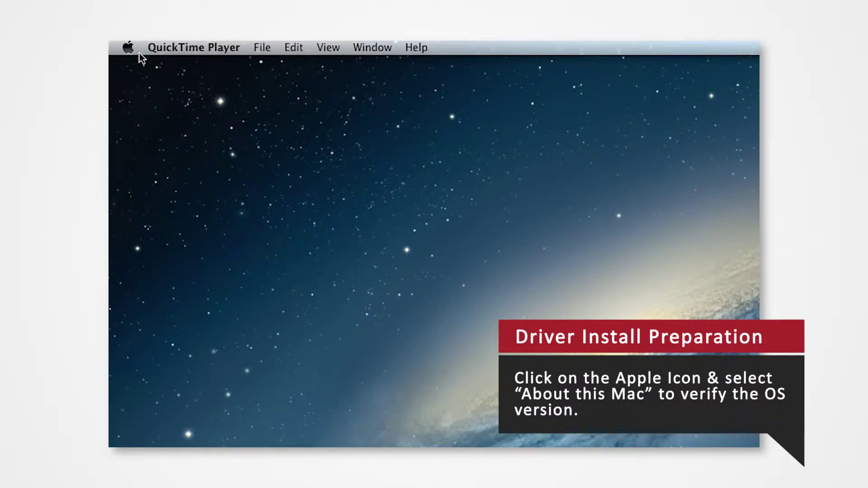
Check the installed OS X version in About This Mac, then close the window.
click(128, 48)
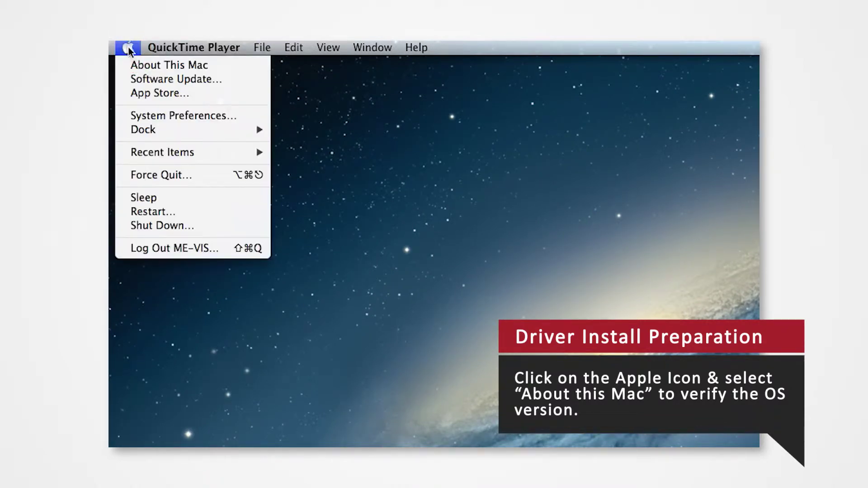
click(135, 64)
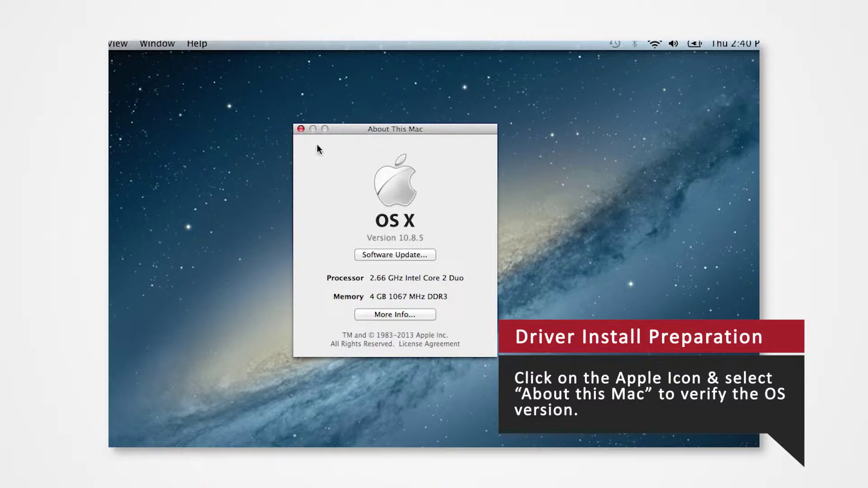
click(301, 128)
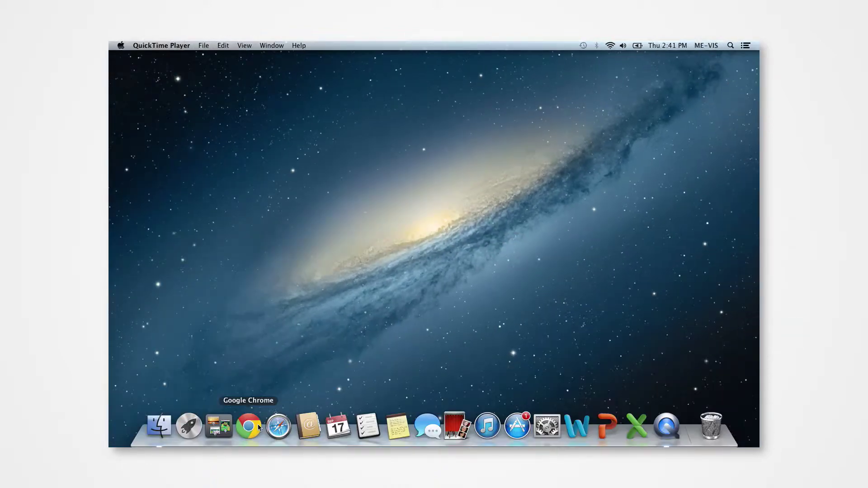
In Chrome, go to me-vis.com and browse Professional Printers to the Photo Printing and Finishing Solutions list.
click(258, 425)
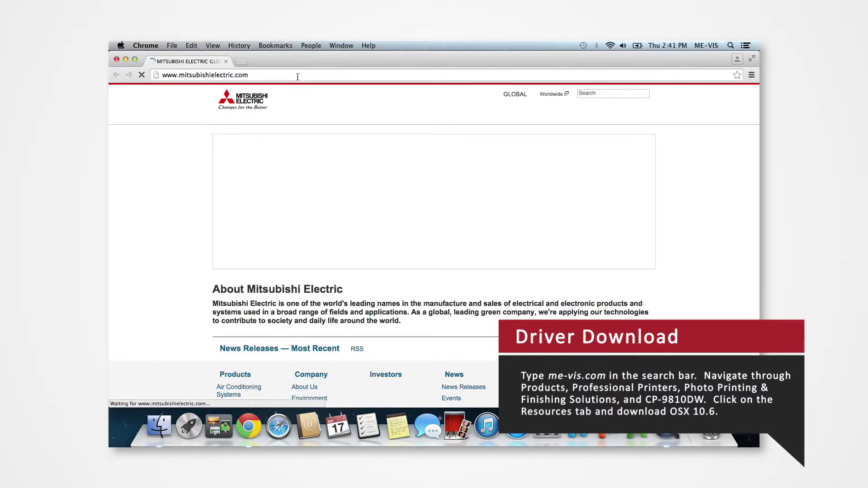
click(297, 77)
text(me-vis.com)
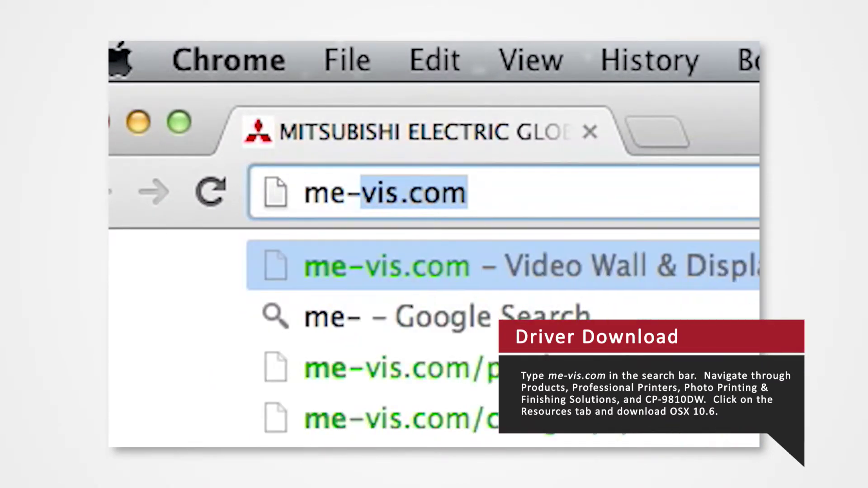
key(Return)
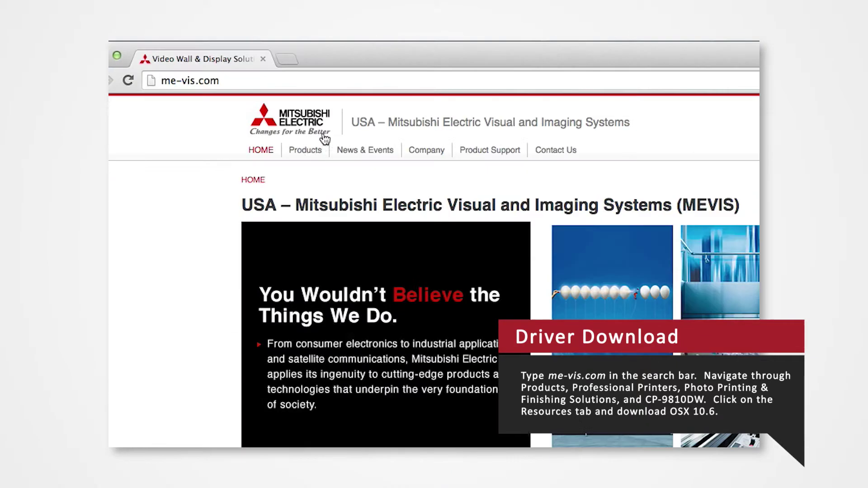
mouse_move(305, 160)
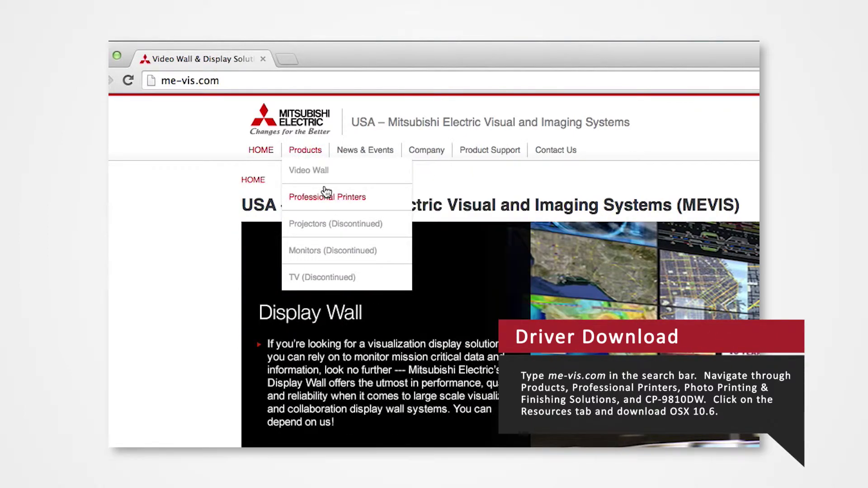
click(329, 198)
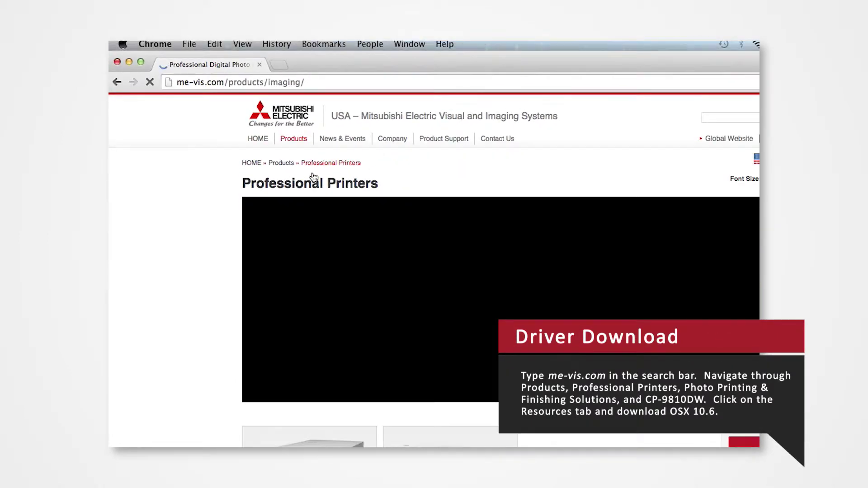
scroll(194, 298, down, 6)
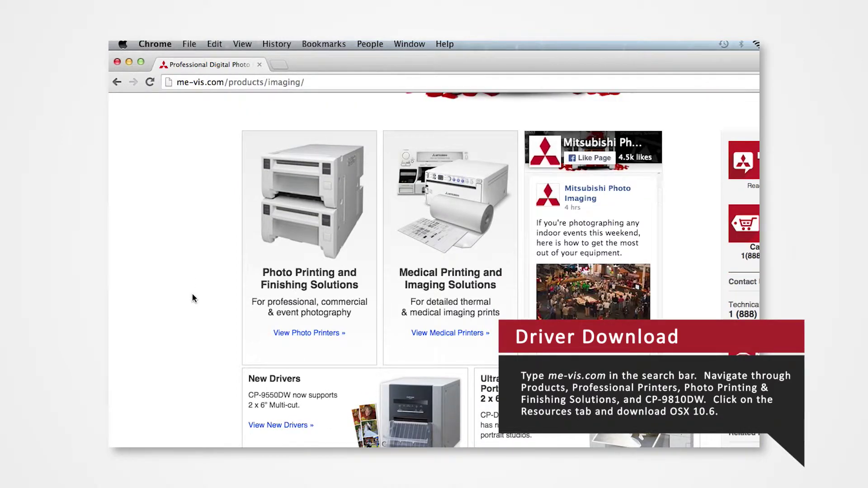
click(294, 236)
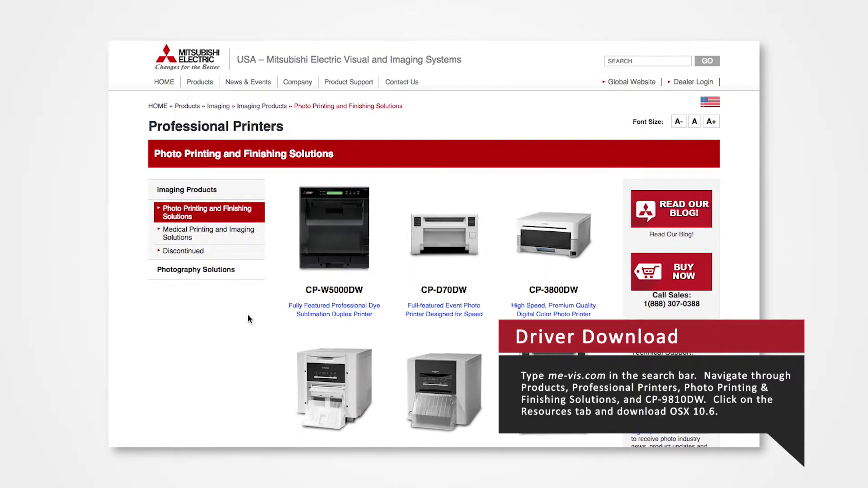
scroll(248, 317, down, 3)
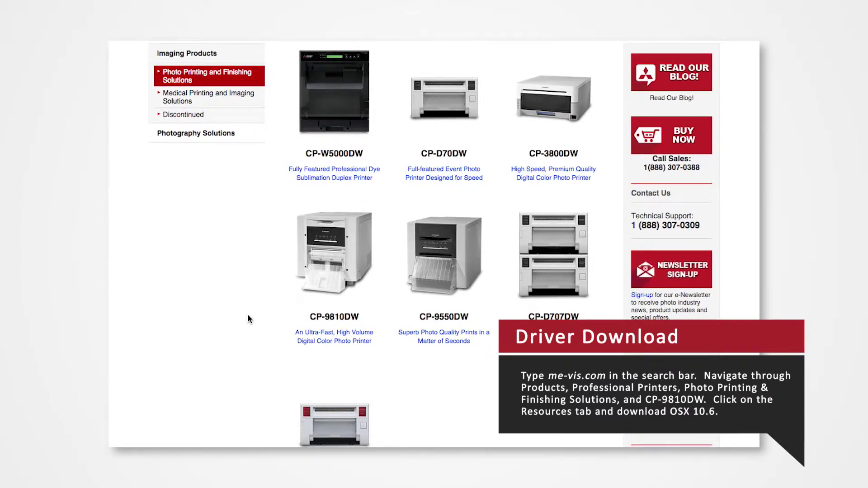
Save the CP-9810DW OS X 10.6 driver from its Resources tab to the Desktop as CP9810M_V100_10_5_6.
click(328, 264)
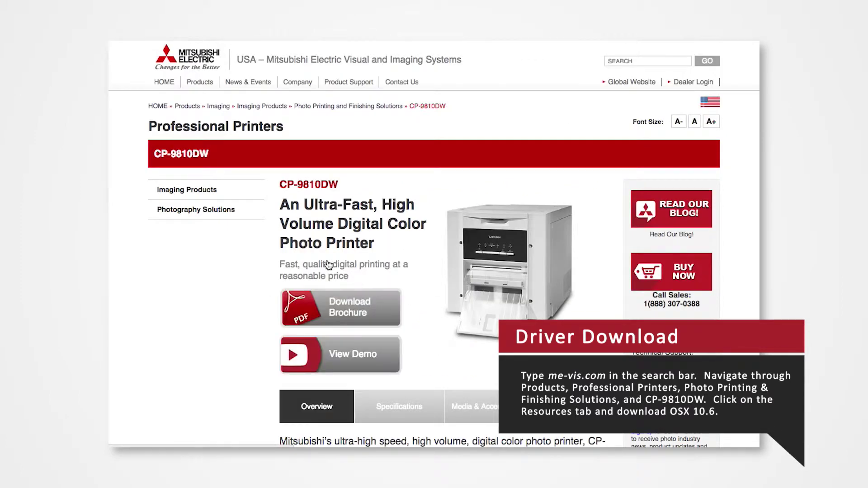
scroll(222, 338, down, 4)
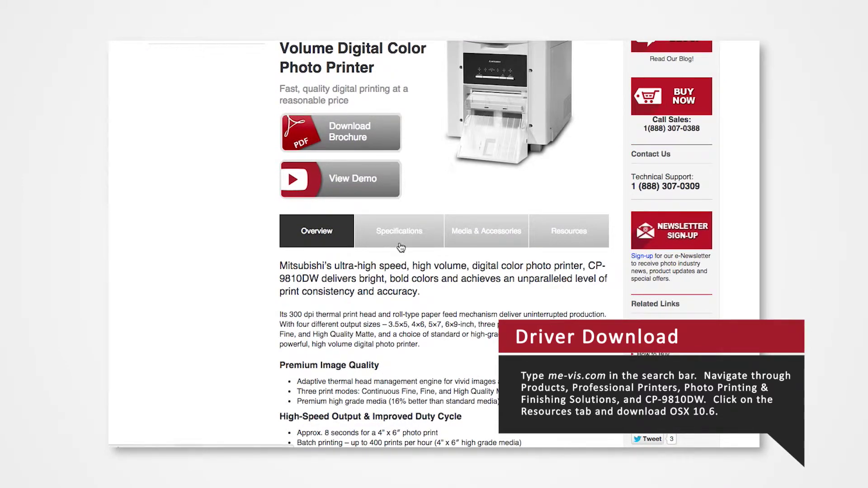
click(556, 224)
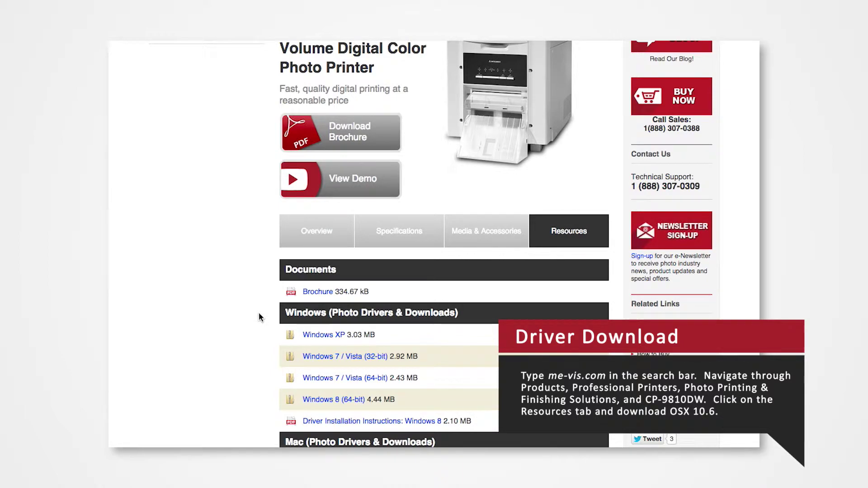
scroll(259, 314, down, 3)
scroll(259, 317, down, 3)
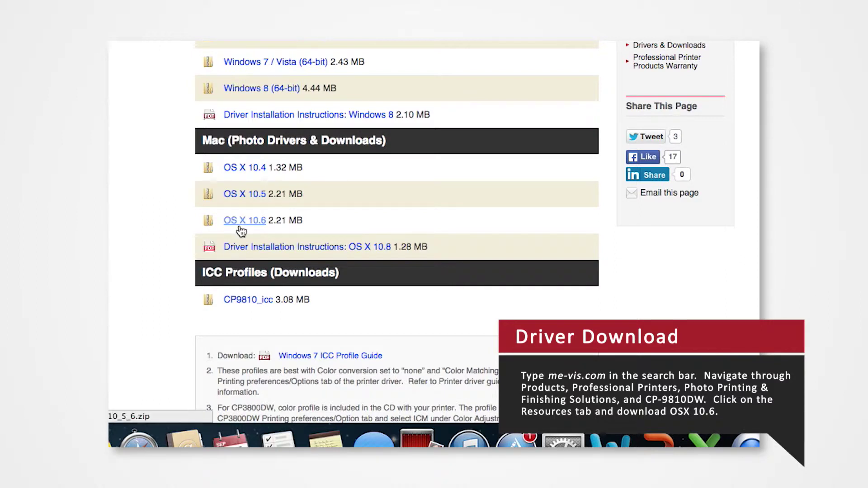
right_click(240, 225)
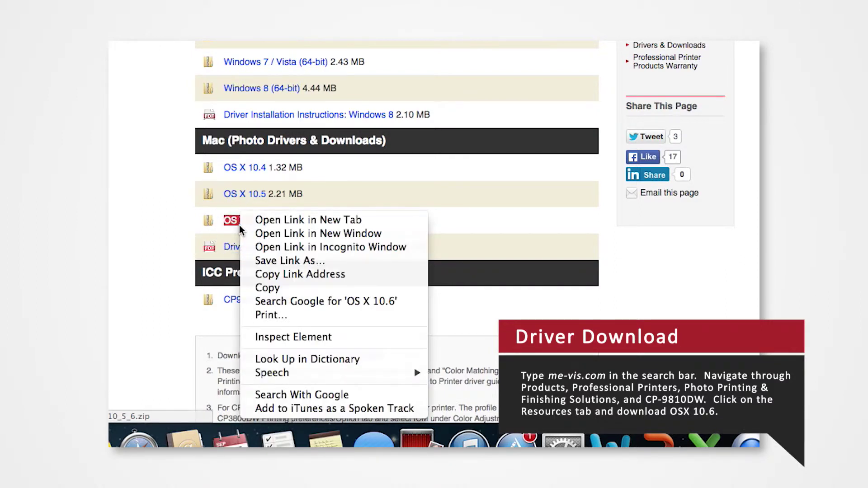
click(267, 261)
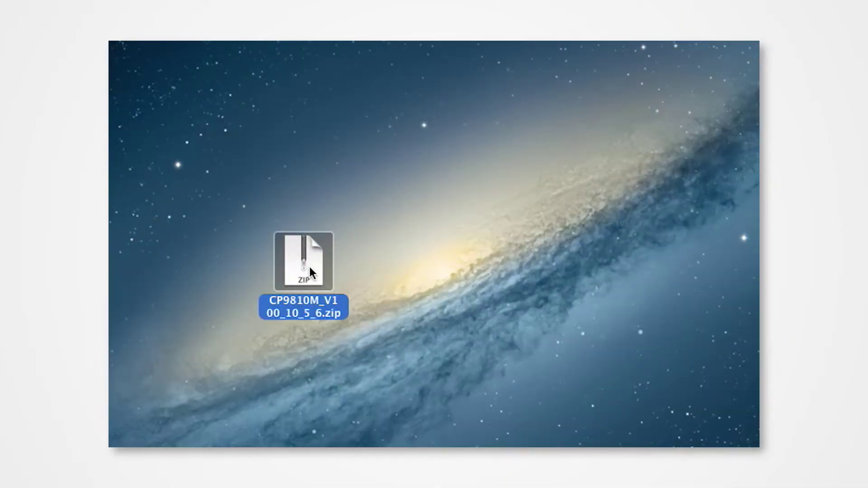
Unzip CP9810M_V100_10_5_6.zip on the Desktop, open the extracted folder and mount its disk image.
double_click(362, 227)
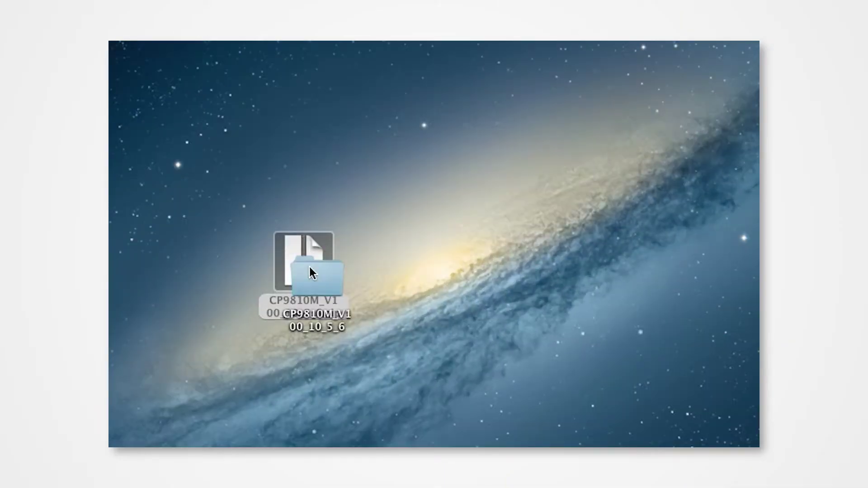
drag(337, 276, 407, 286)
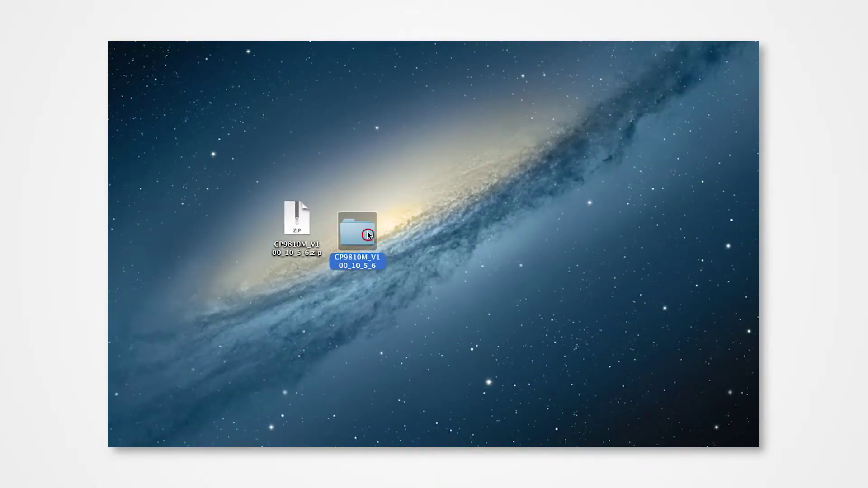
double_click(367, 235)
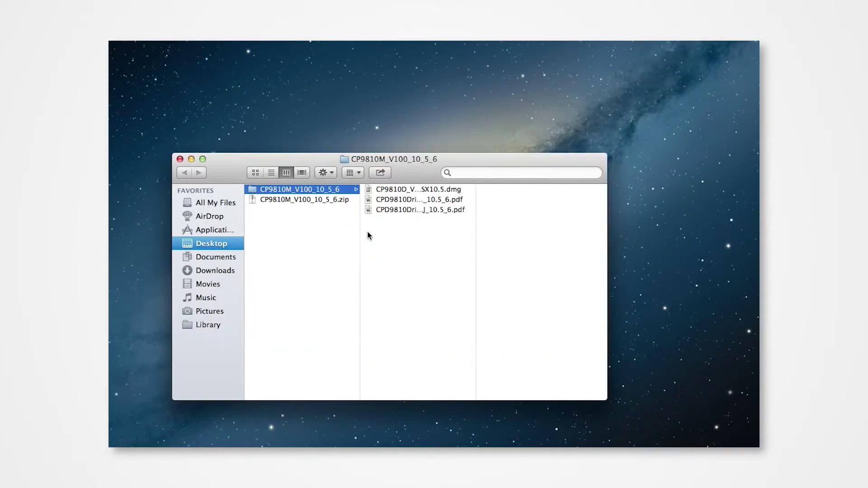
click(400, 190)
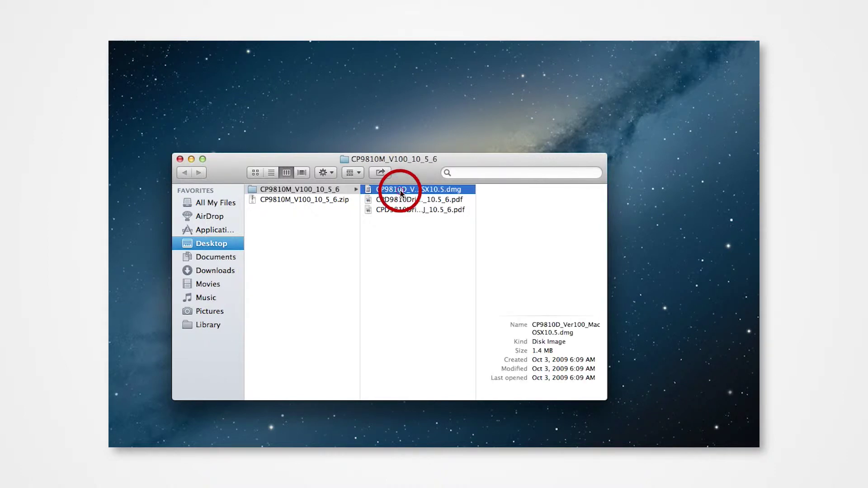
double_click(400, 190)
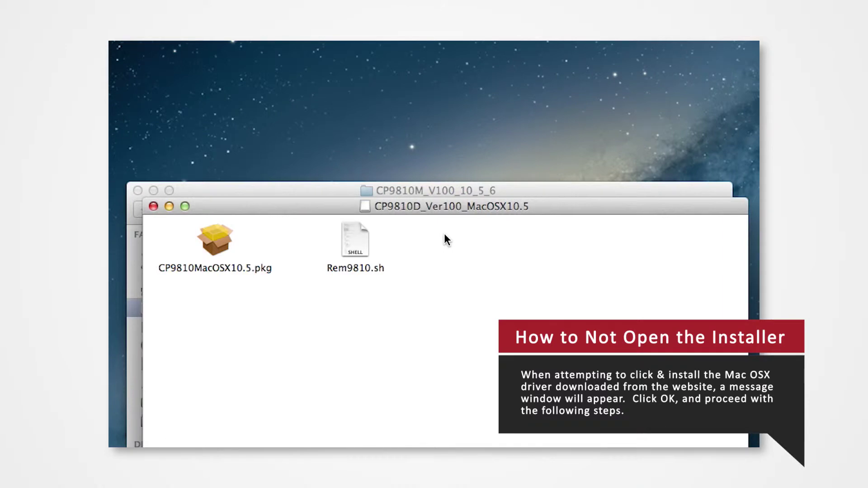
Try opening CP9810MacOSX10.5.pkg and dismiss the unidentified developer warning.
double_click(224, 248)
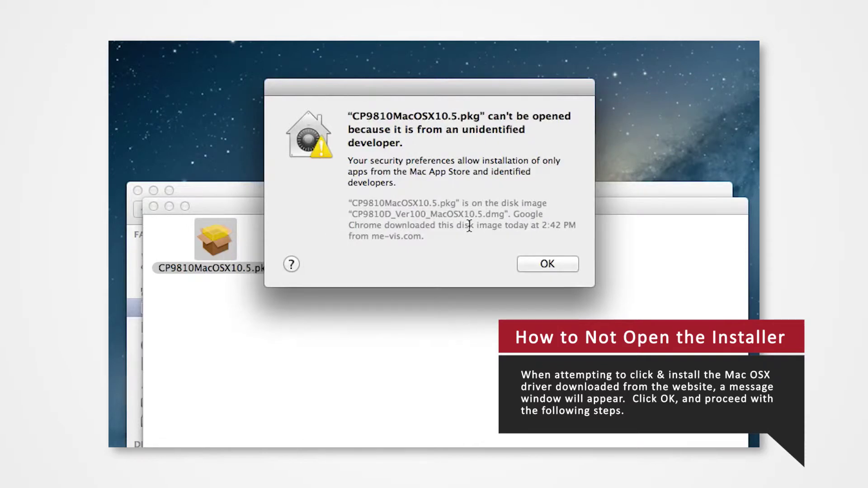
click(547, 264)
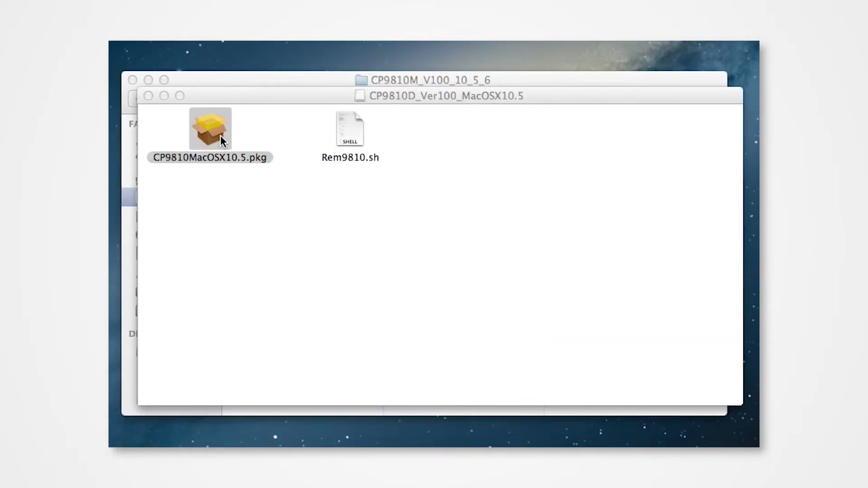
Open CP9810MacOSX10.5.pkg from the context menu, allowing the unidentified developer package.
ctrl+click(220, 136)
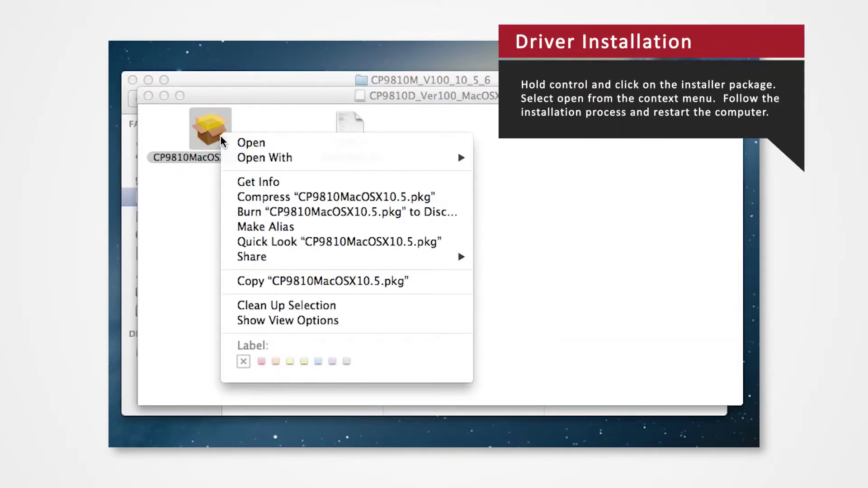
click(238, 142)
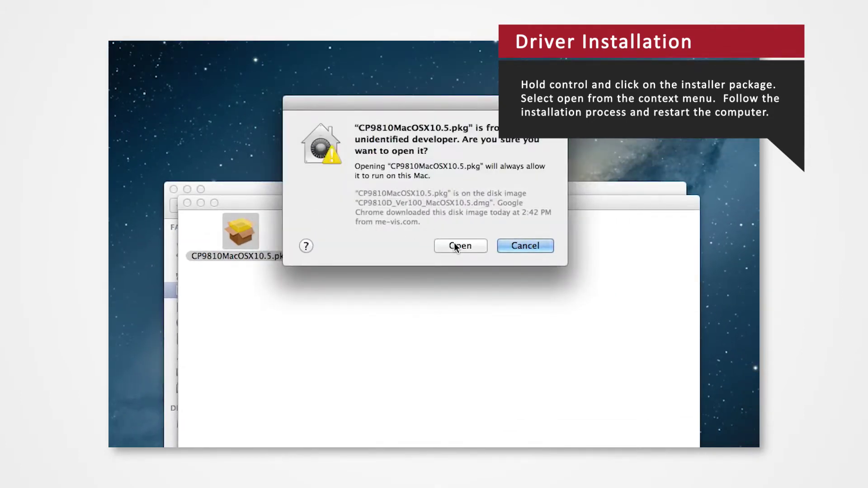
click(453, 246)
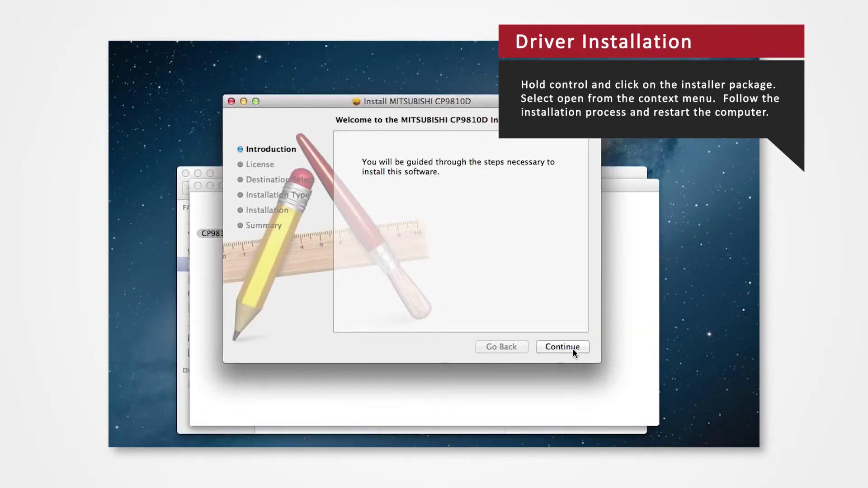
Accept the license and install MITSUBISHI CP9810D on Macintosh HD with the administrator password, accepting the restart.
click(573, 349)
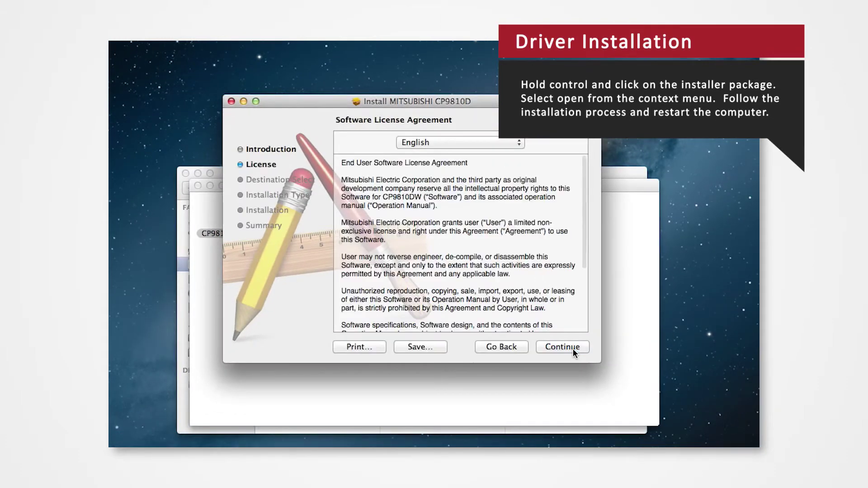
click(571, 349)
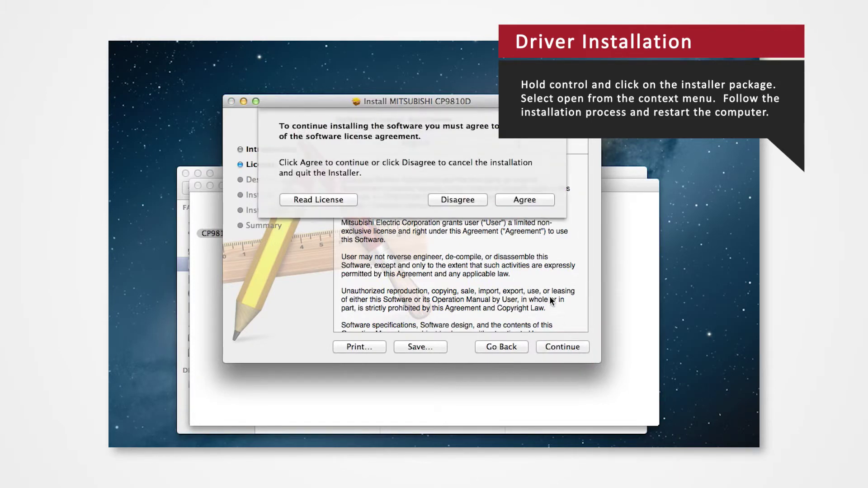
click(532, 203)
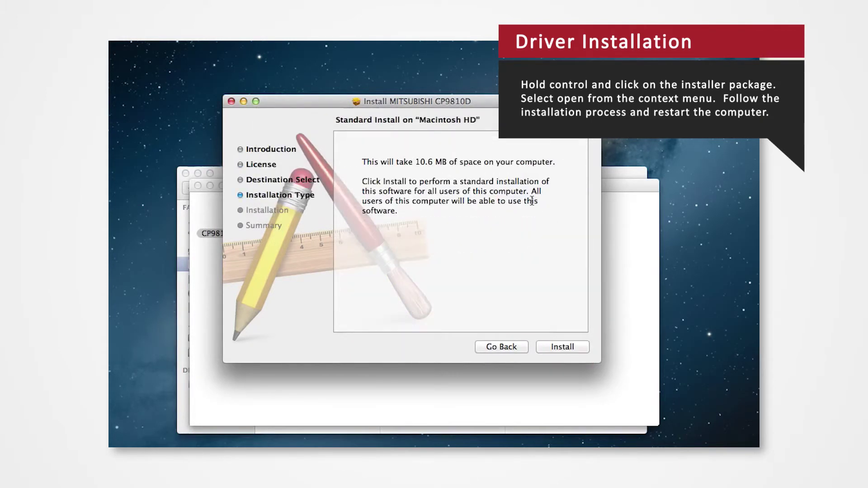
click(576, 349)
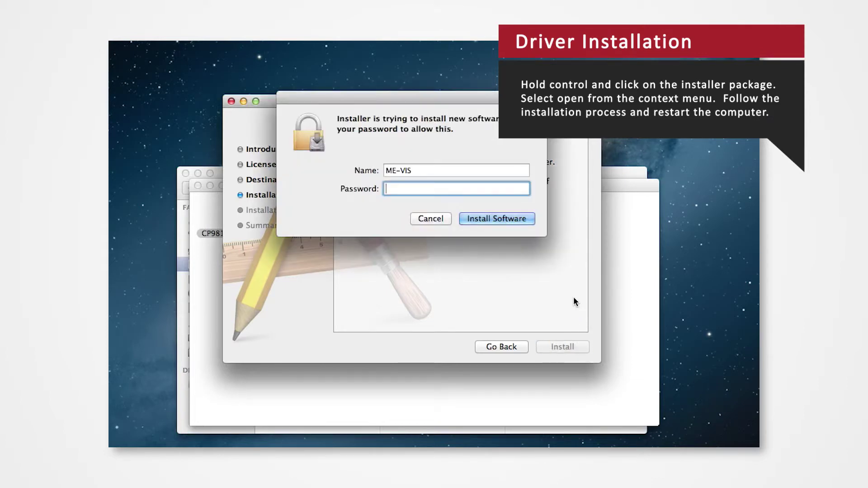
text(••••••••)
key(Return)
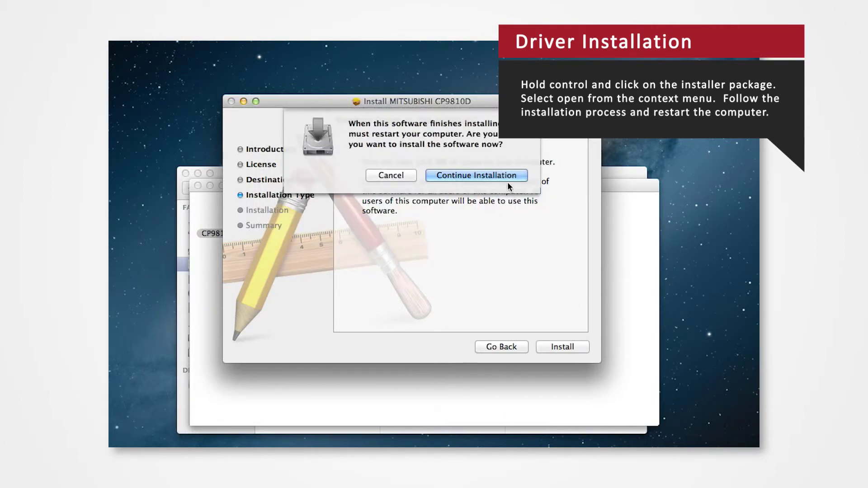
click(506, 181)
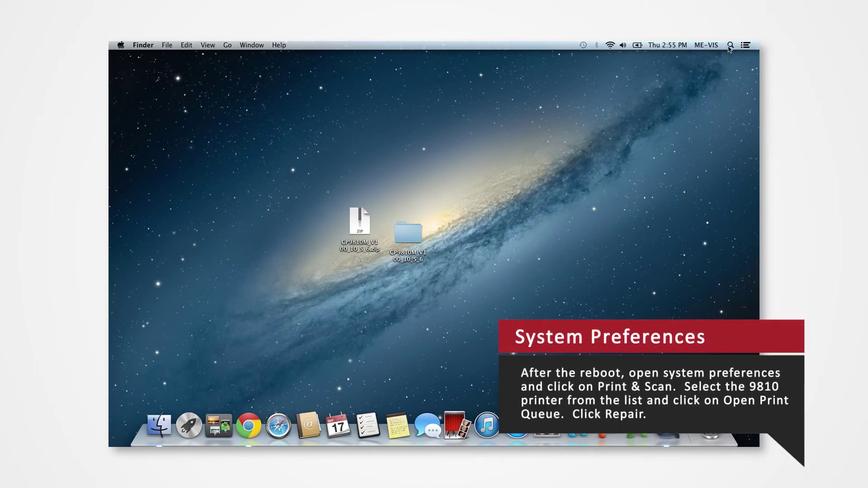
Launch System Preferences via Spotlight and repair the CP98__D printer software from its Print & Scan queue.
click(729, 45)
text(s)
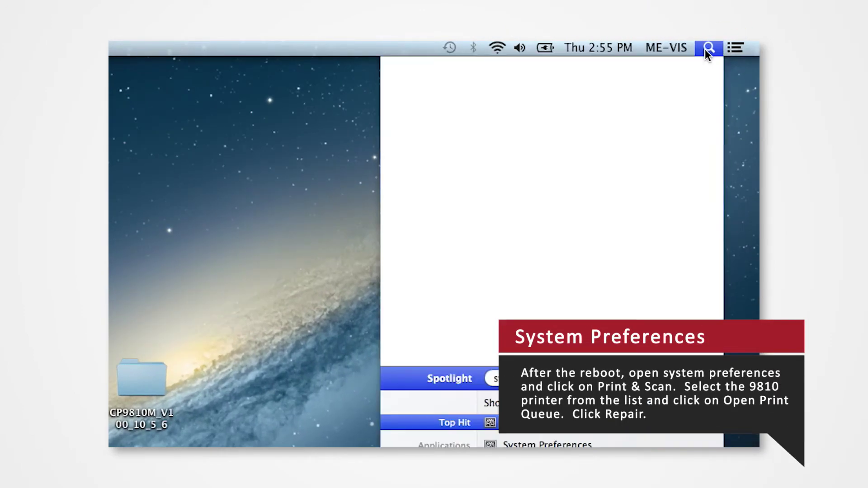
text(ystem preferences)
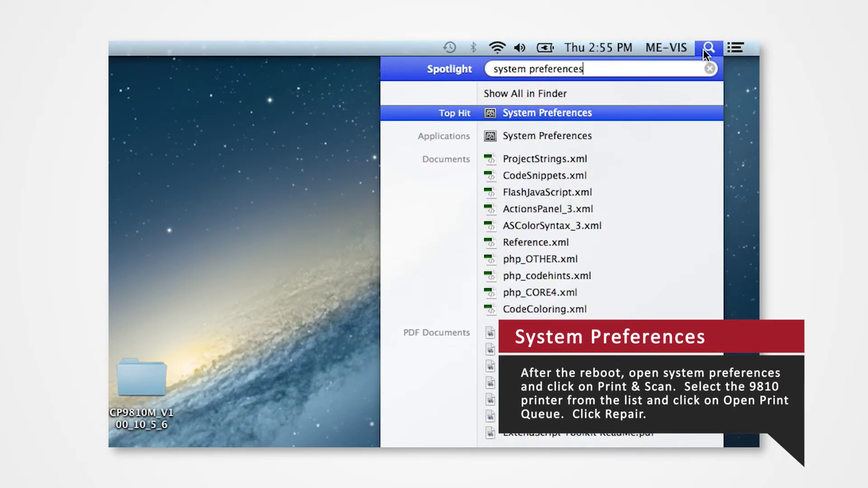
click(602, 114)
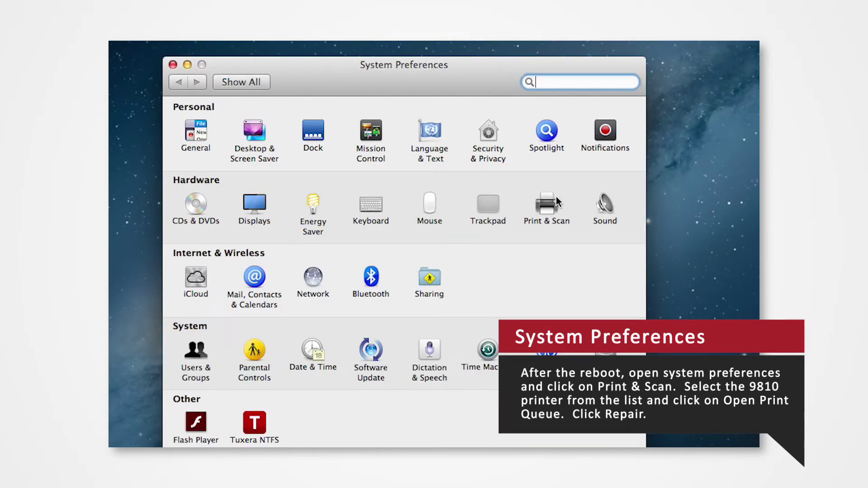
click(554, 207)
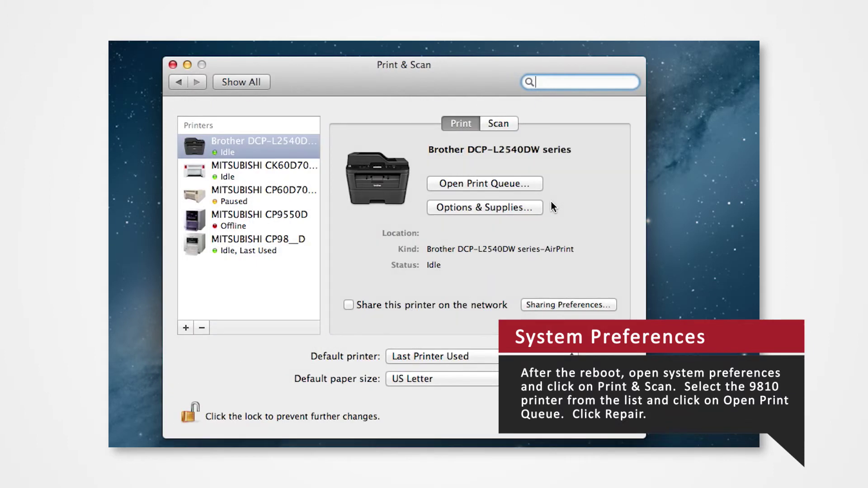
click(302, 246)
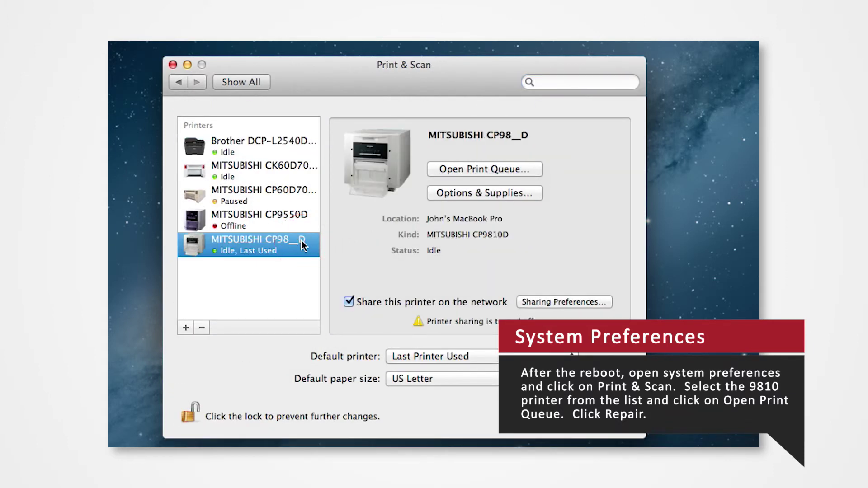
click(605, 188)
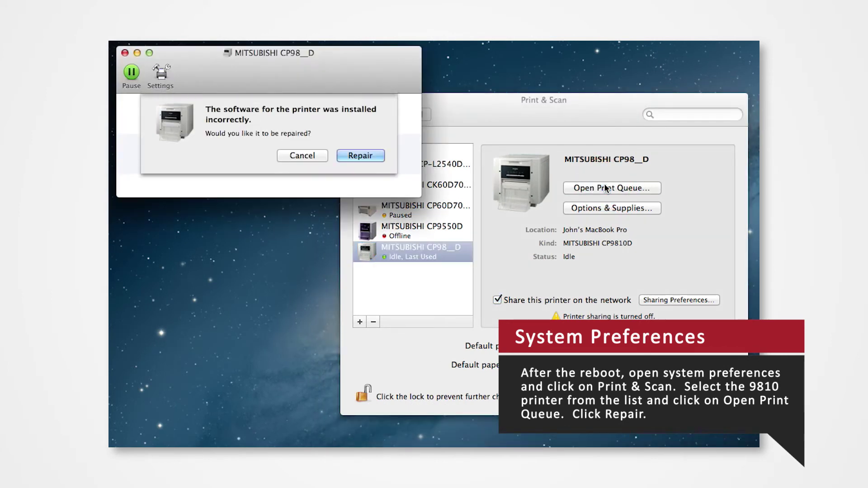
click(380, 157)
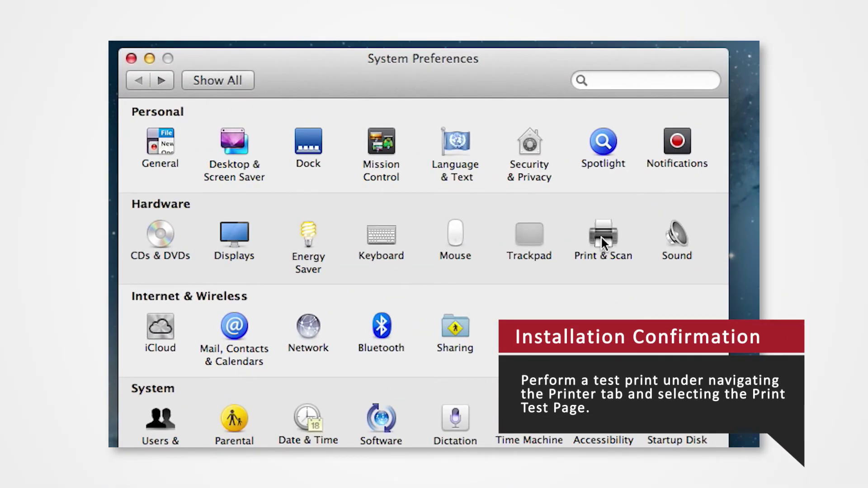
Open the MITSUBISHI CP98__D print queue from Print & Scan and print a test page.
click(530, 199)
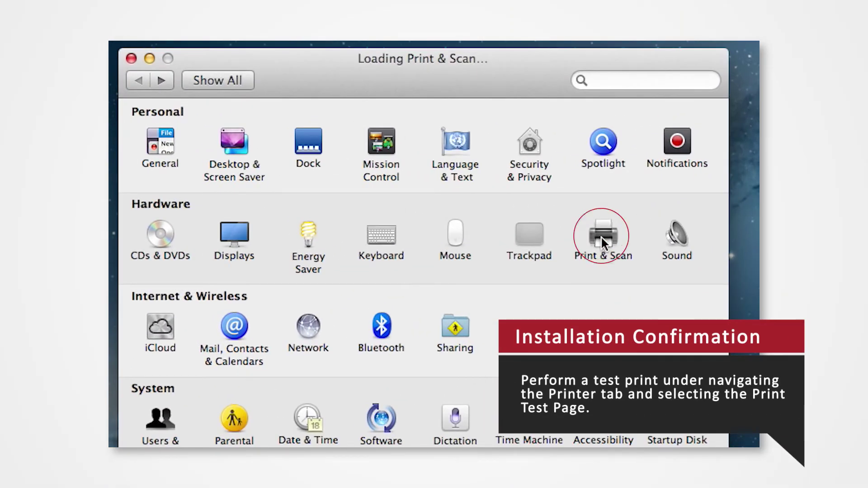
click(266, 296)
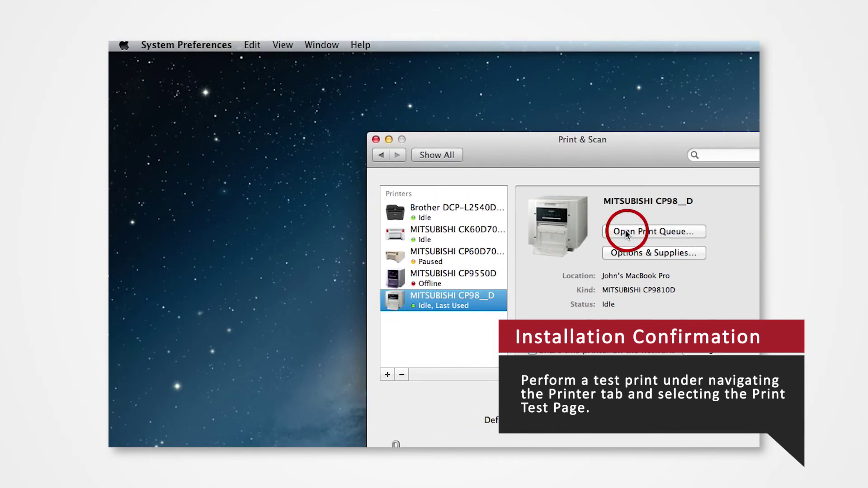
click(626, 232)
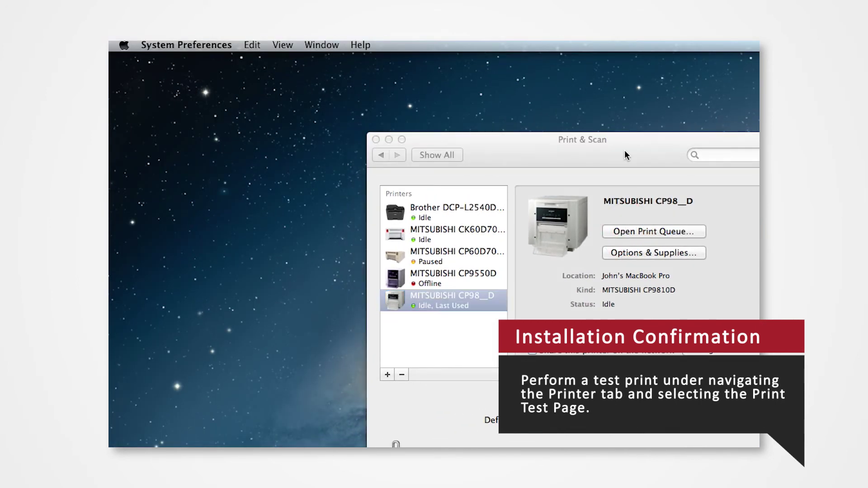
drag(366, 96, 402, 103)
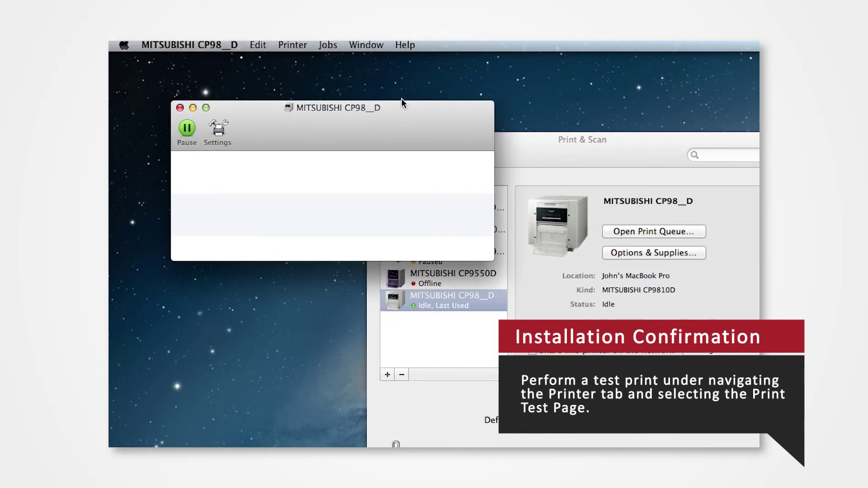
click(298, 45)
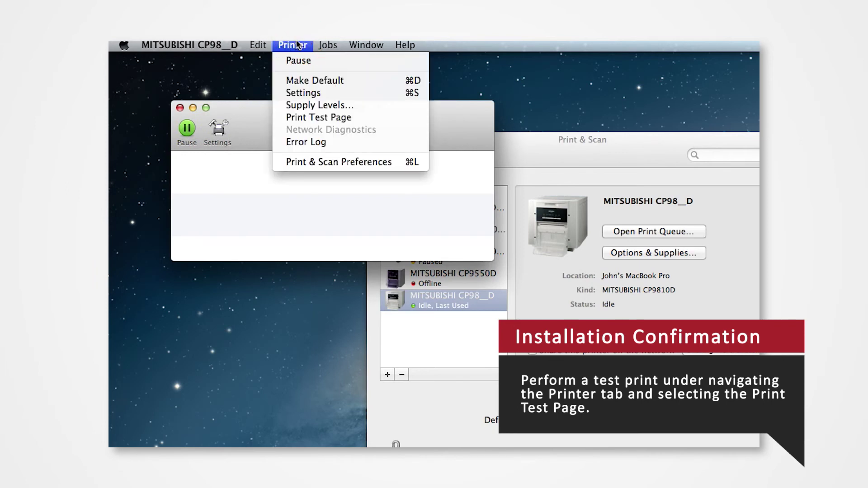
click(311, 117)
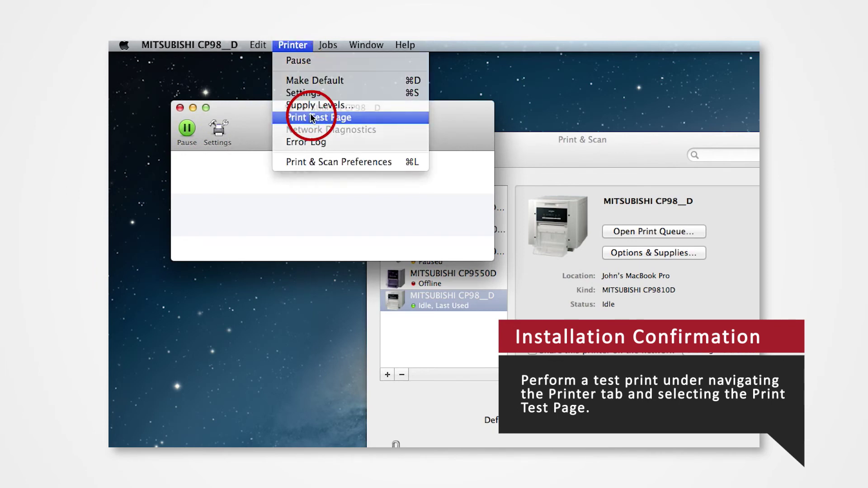